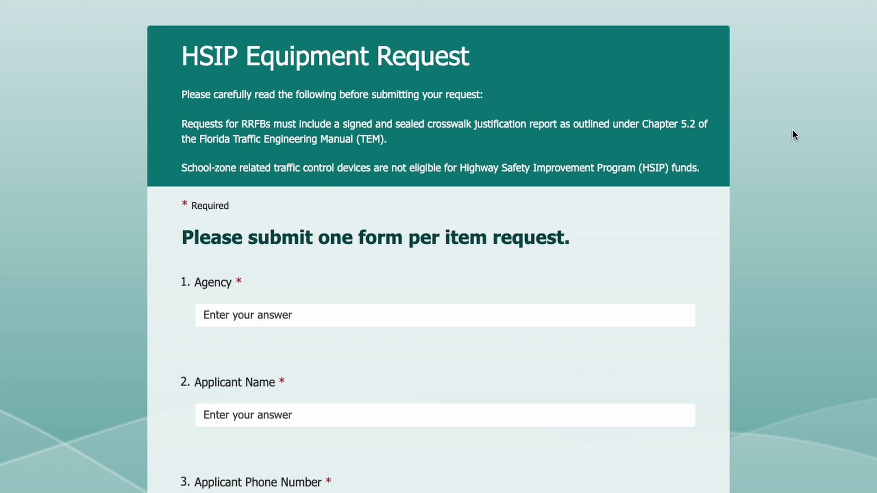
Highlight and then un-highlight the RRFB justification and school-zone ineligibility sentences while reading
triple_click(183, 124)
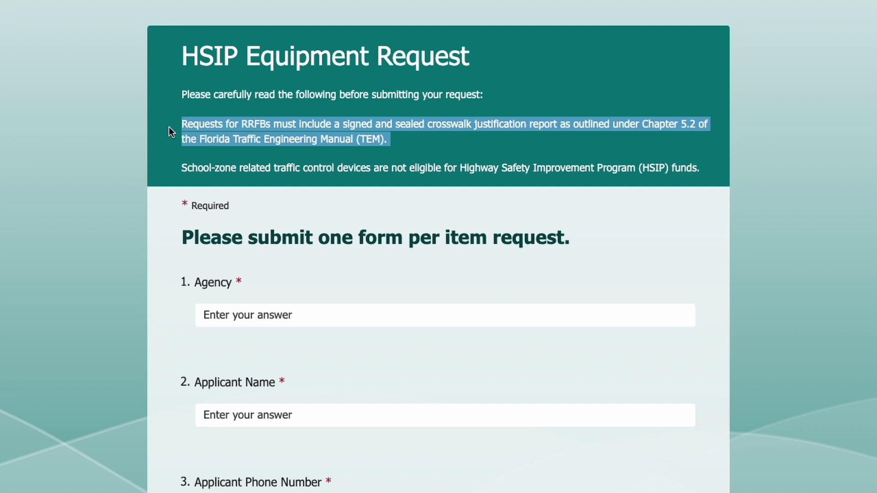
click(169, 131)
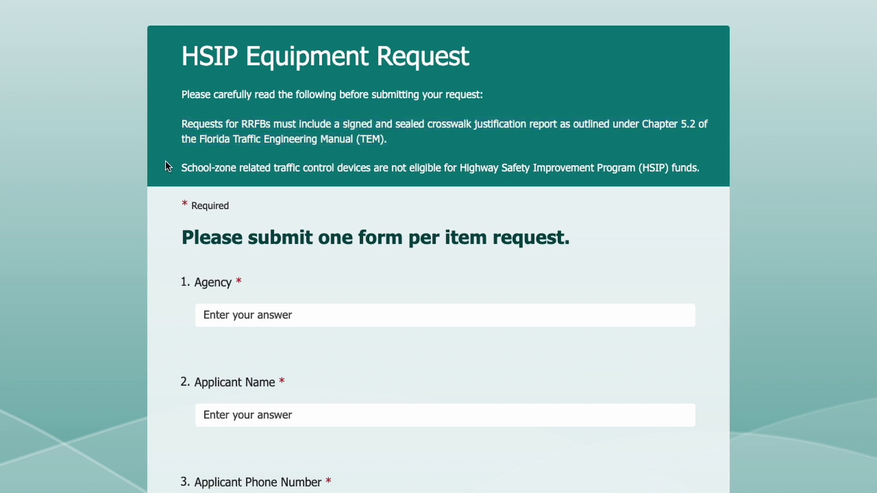
triple_click(198, 168)
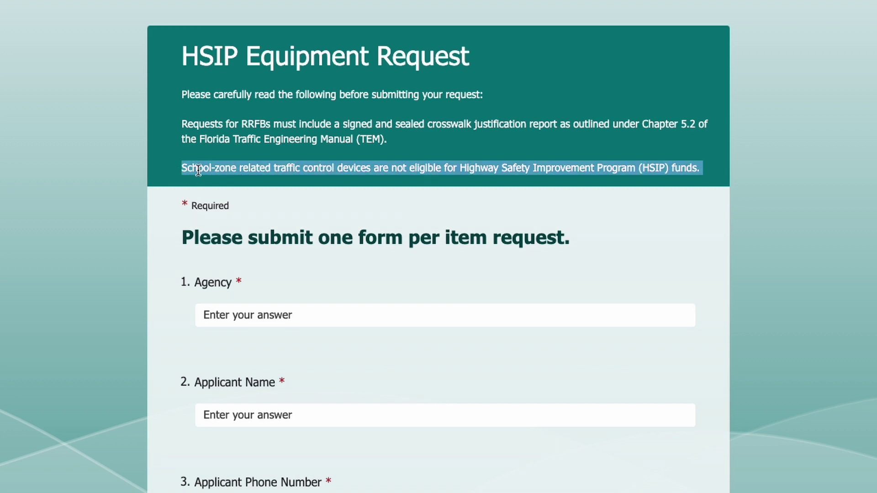
click(166, 168)
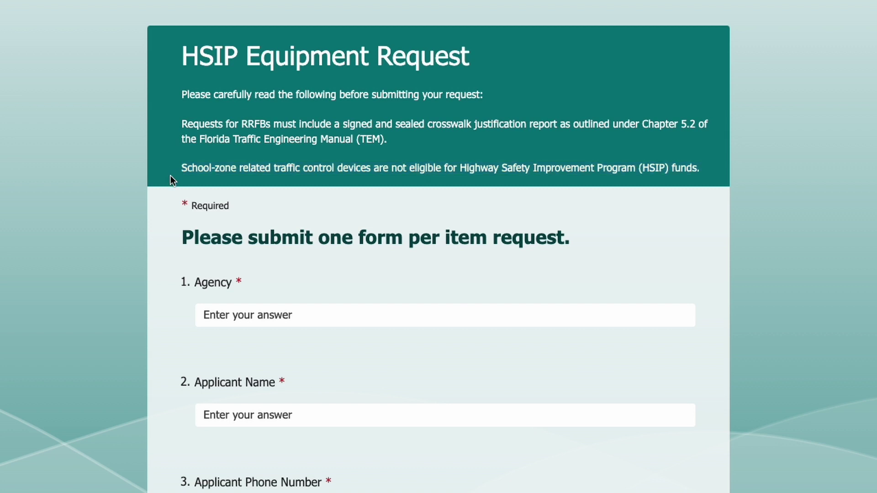
Enter Local Agency as the agency, then the applicant's name and phone number
scroll(172, 204, down, 2)
scroll(173, 207, down, 3)
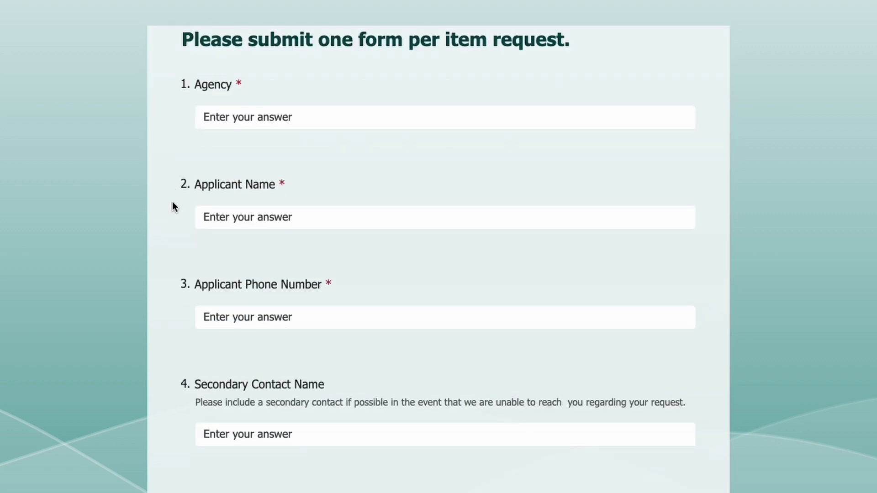
click(274, 120)
text(Local Agency)
click(299, 219)
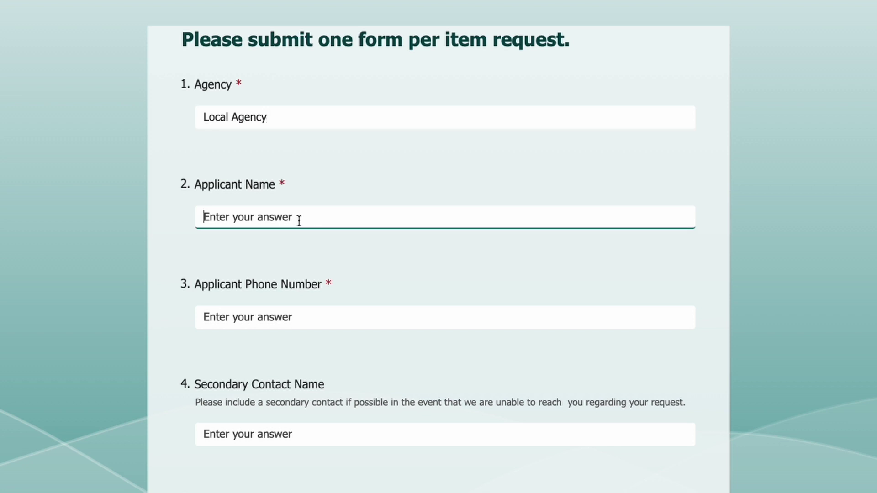
text(John Doe)
click(347, 321)
text(727)
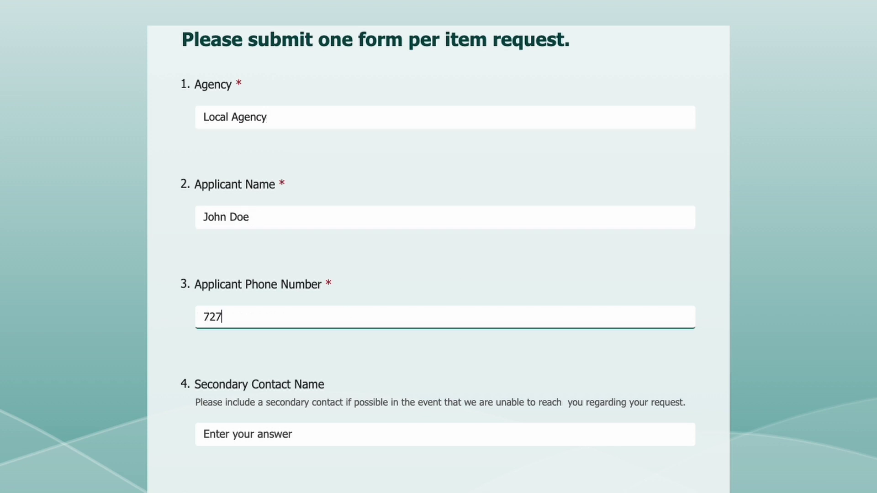
text(-555-5555)
click(485, 273)
Fill in the secondary contact's name and phone number
scroll(486, 273, down, 1)
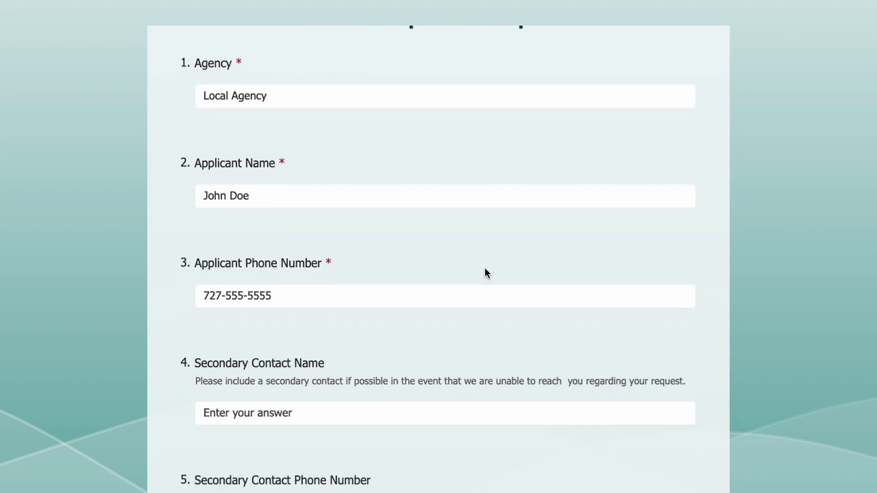
scroll(486, 273, down, 3)
click(484, 269)
text(Jane)
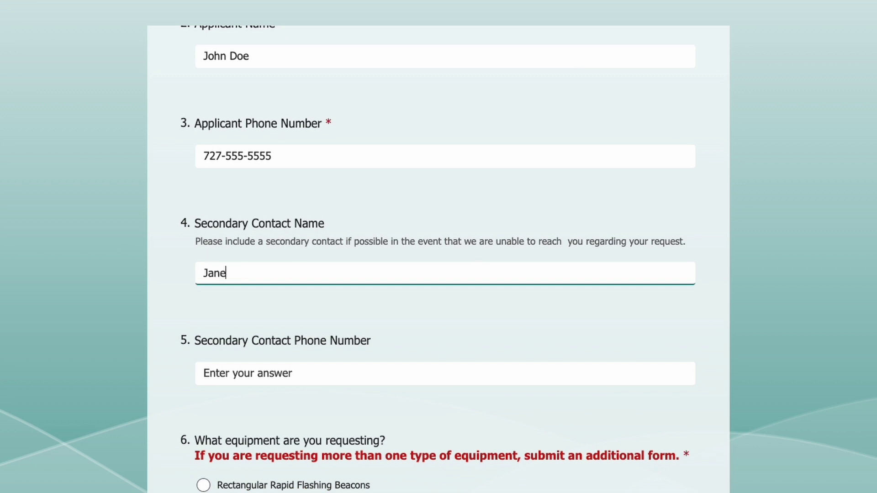
text( Smith)
key(Tab)
text(727-555-5)
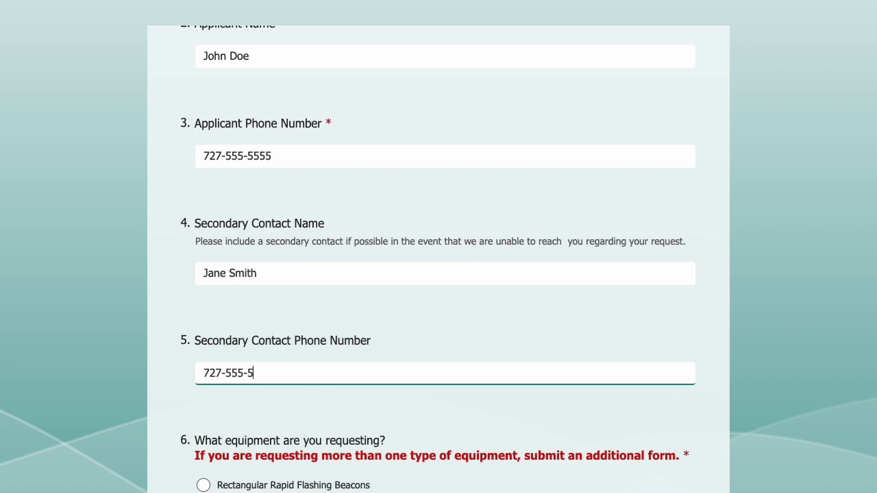
text(115)
click(511, 323)
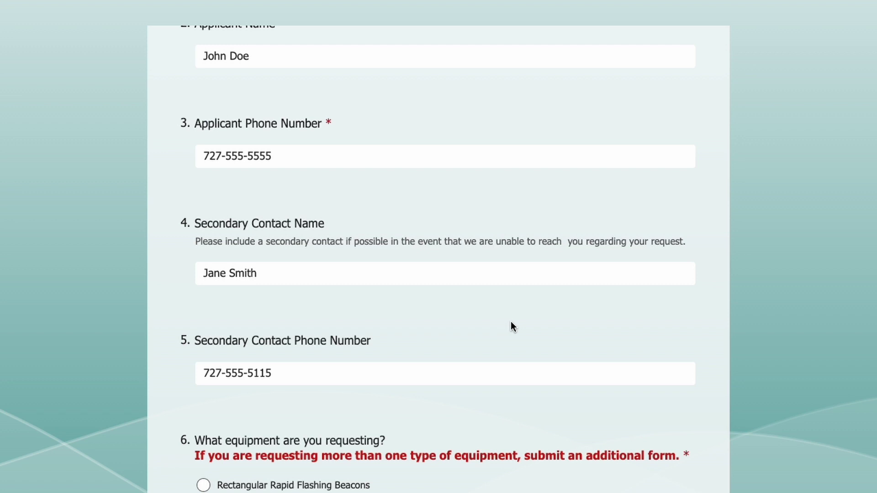
scroll(511, 321, down, 8)
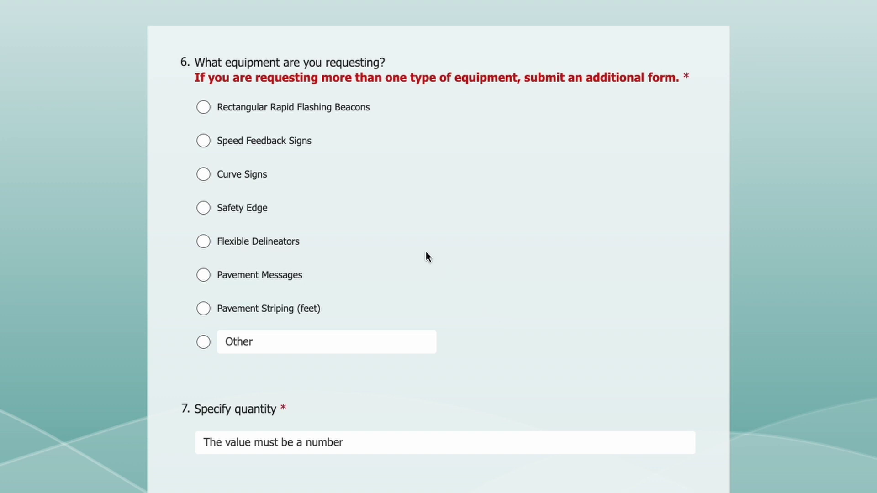
Switch question 6's equipment choice from Rectangular Rapid Flashing Beacons to Other, described as 'Other Equipment'
click(221, 107)
click(203, 343)
text(Othe)
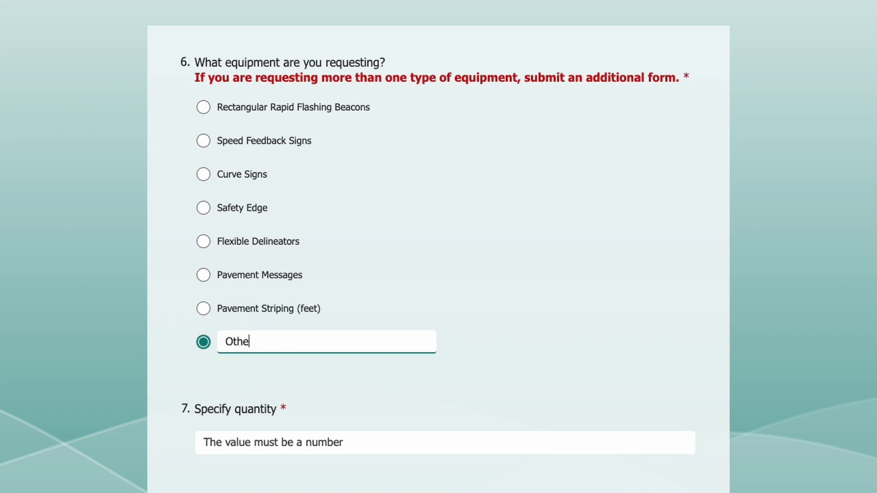
text(r Equipment)
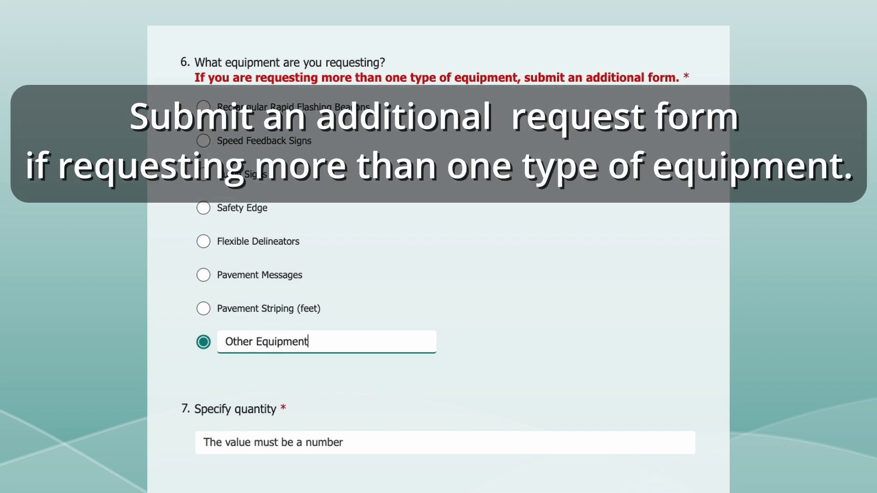
click(798, 353)
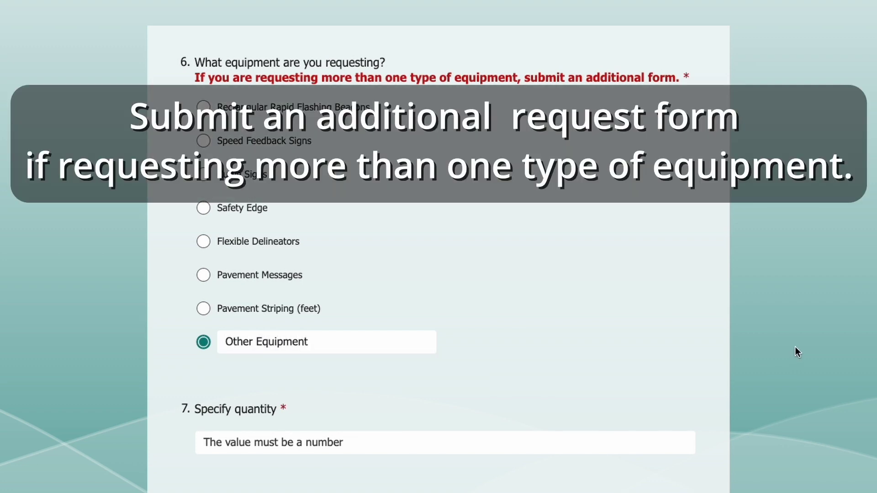
scroll(779, 348, down, 5)
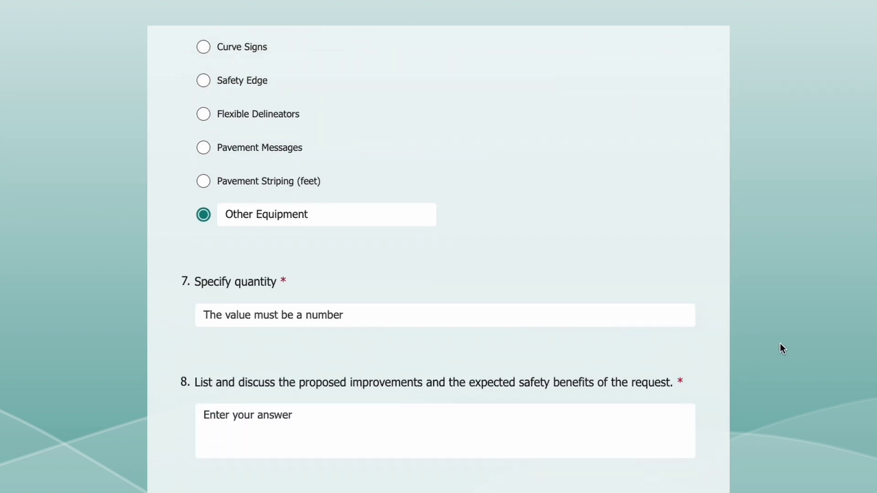
Enter 5 as the requested equipment quantity
click(527, 203)
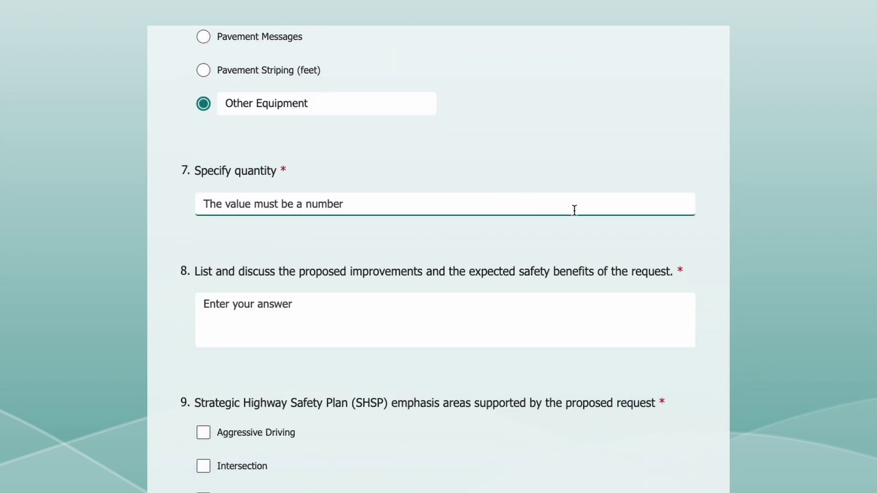
text(5)
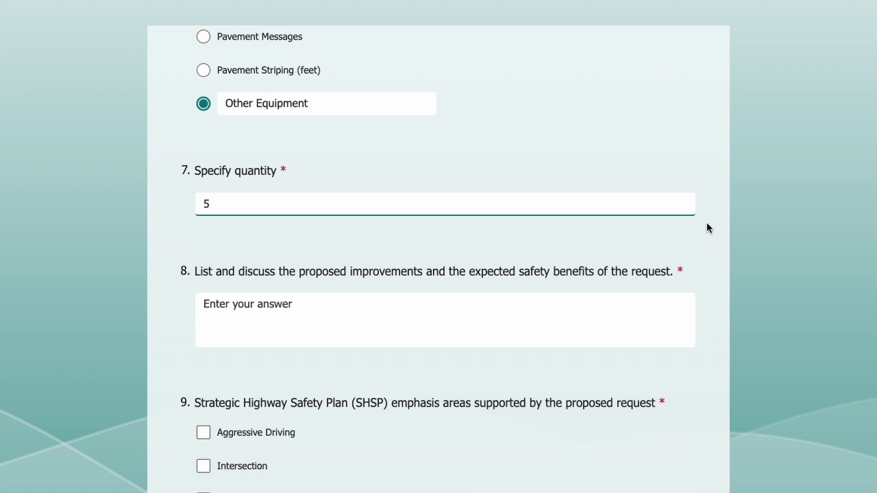
click(813, 229)
scroll(826, 298, down, 2)
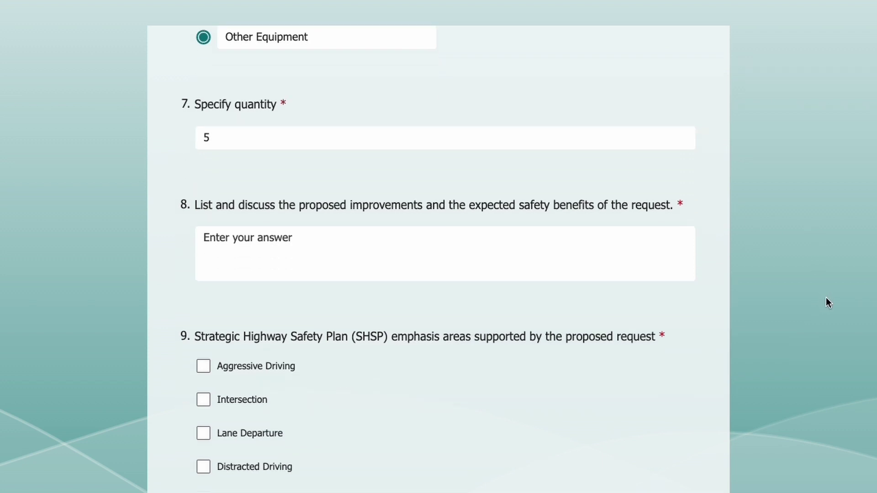
scroll(826, 297, down, 1)
Answer question 8: the equipment will keep roadways safe and reduce preventable crashes
key(Tab)
text(This equipment will h)
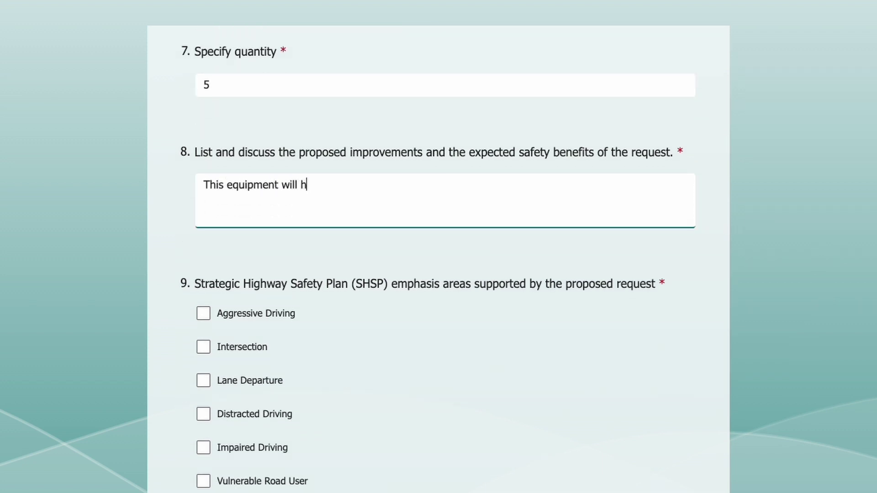
text(elp keep our roadways safe and reduc)
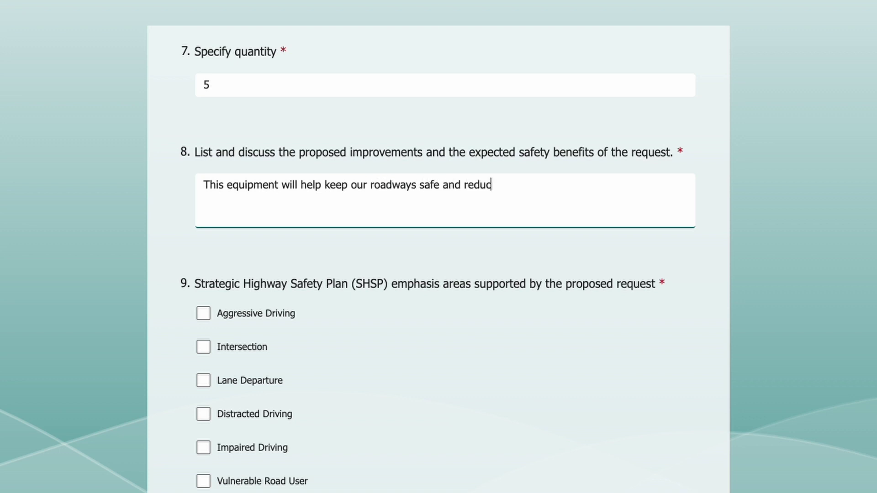
text(e preventable crashes i)
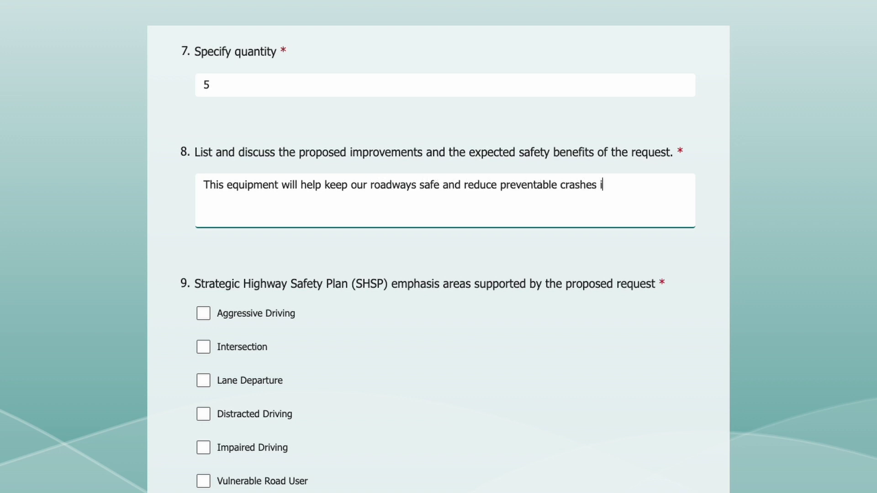
text(n this area.)
click(805, 215)
scroll(805, 215, down, 1)
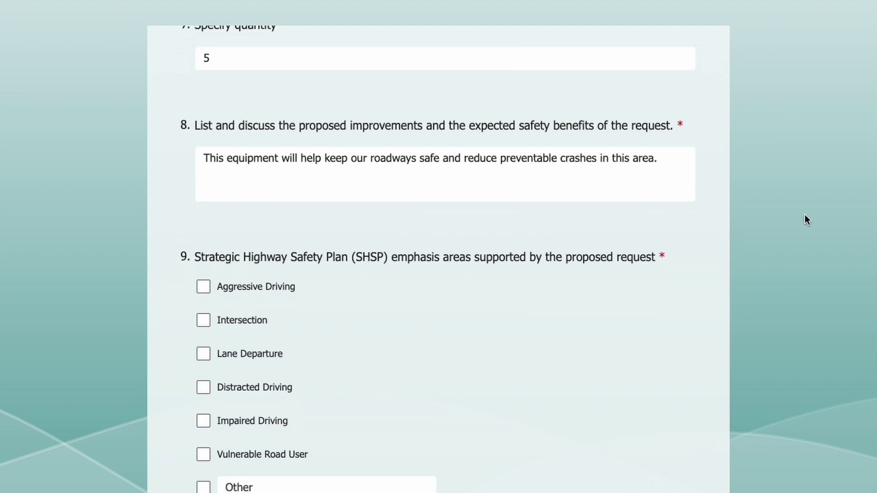
scroll(805, 218, down, 2)
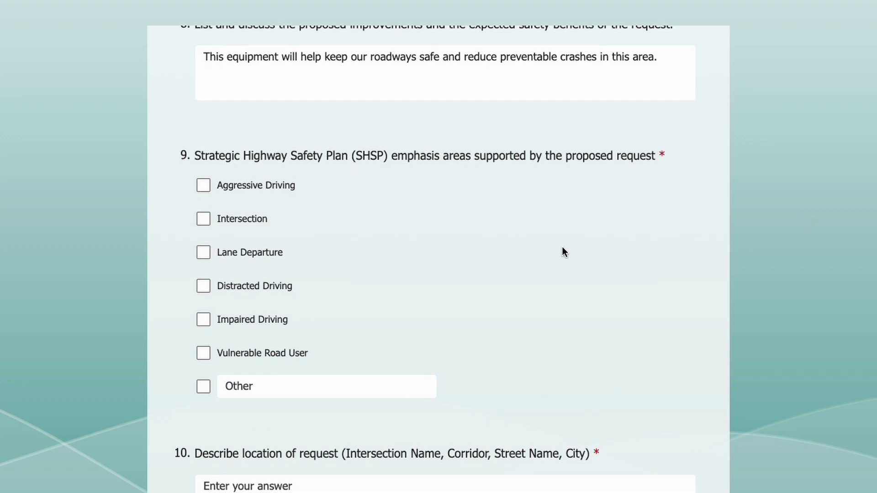
Check Aggressive Driving, Lane Departure, Distracted Driving, and Other with 'Other Emphasis Area' in question 9
click(203, 186)
click(208, 255)
click(208, 287)
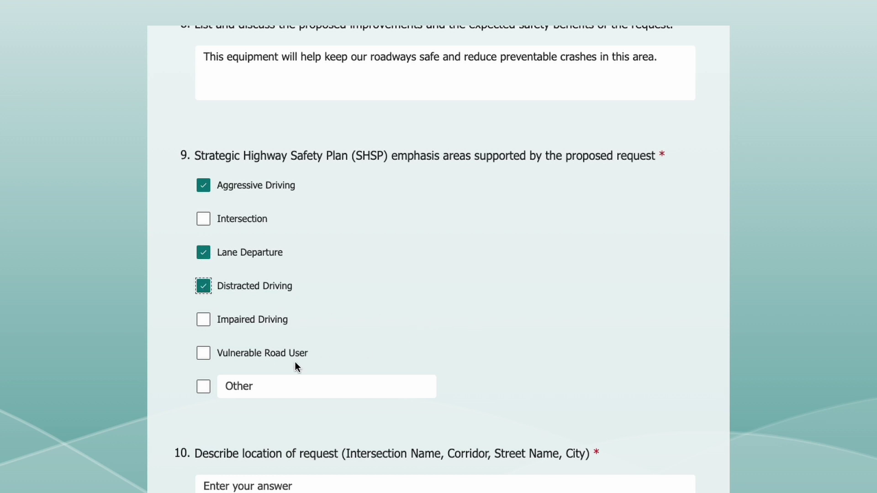
click(204, 387)
text(Other )
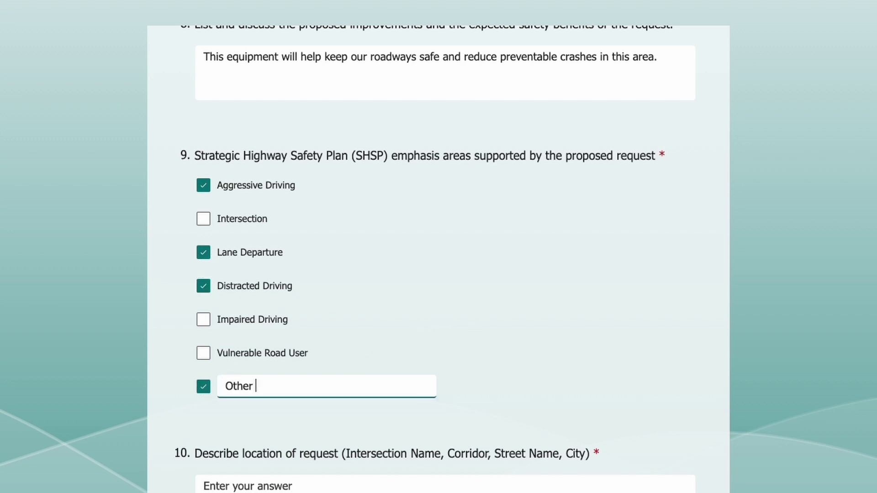
text(Emphasis Area)
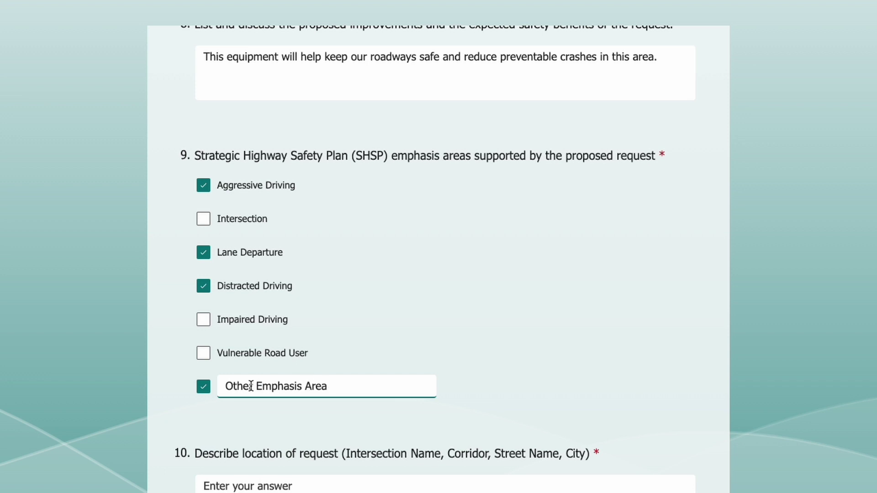
click(793, 357)
scroll(794, 357, down, 6)
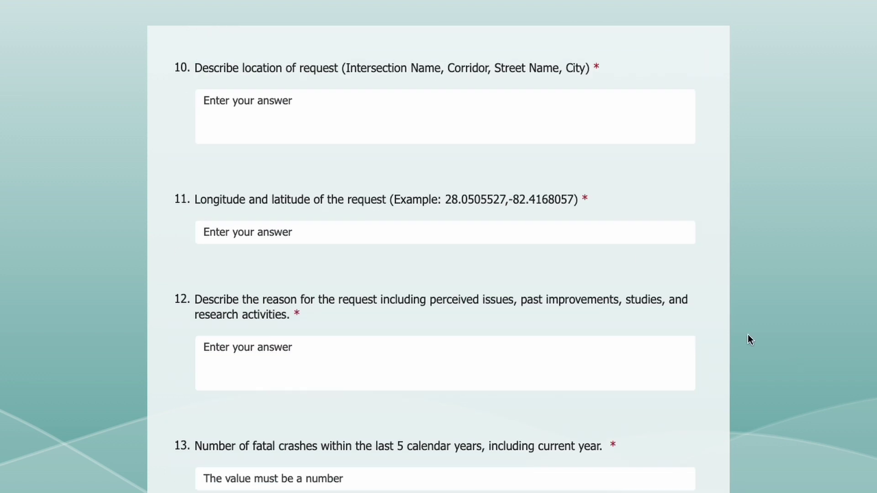
Enter the location as Drew St and Mc Mullen Booth Road, Clearwater, and copy its map coordinates
click(551, 114)
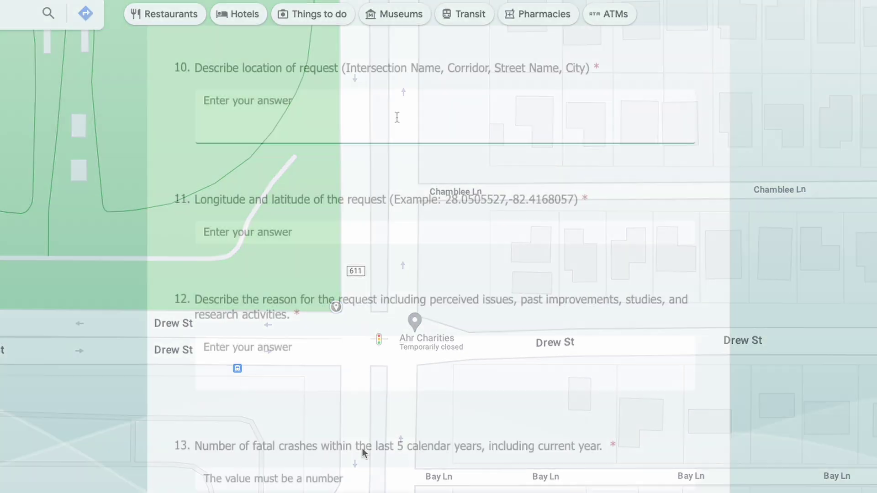
text(Drew St)
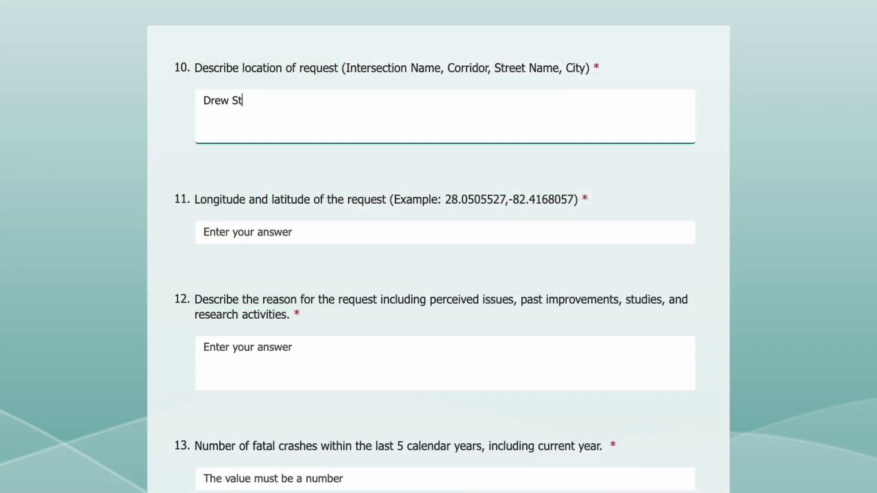
text( and Mc Mullen Booth Road, Mc Mullen Booth Road,)
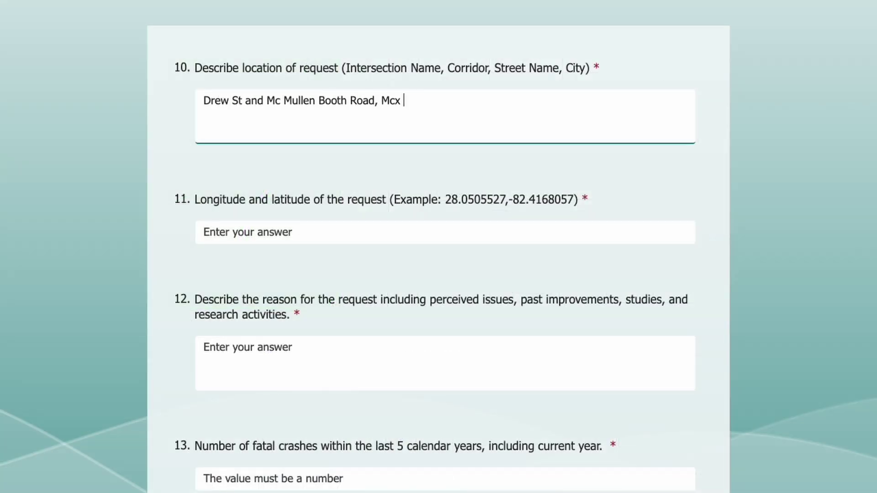
text( Drew Street, Clearwater)
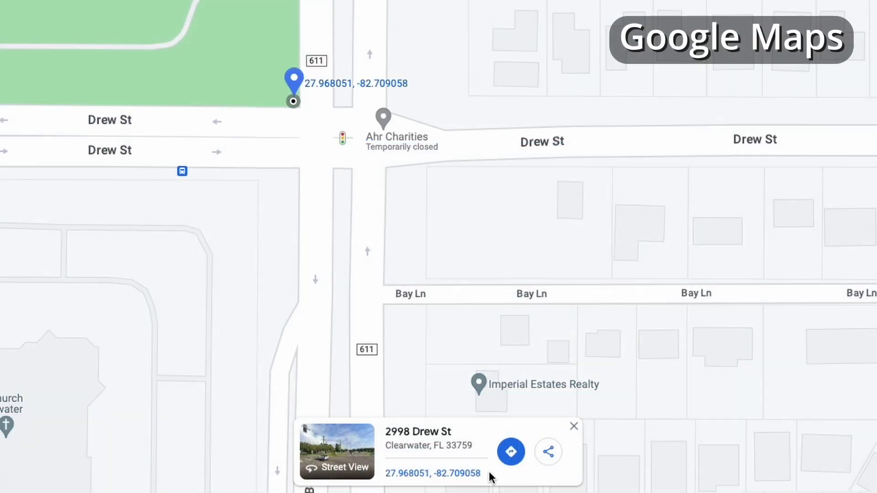
drag(485, 474, 386, 475)
right_click(406, 479)
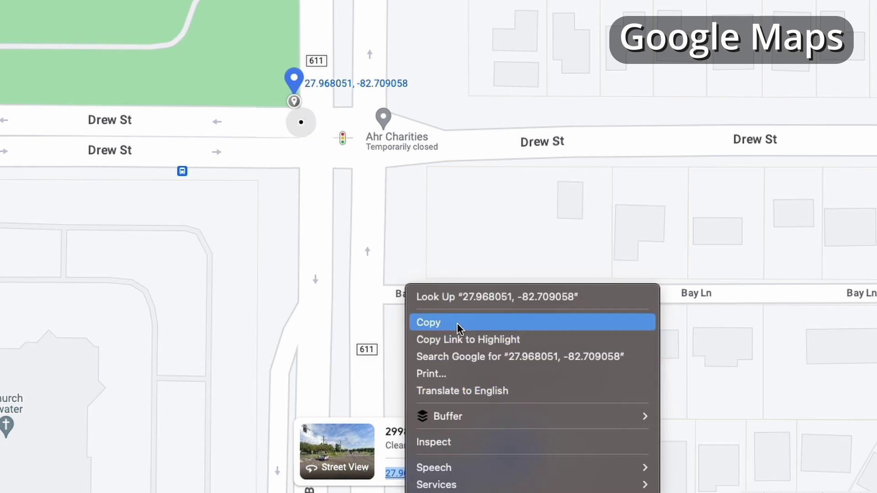
click(462, 325)
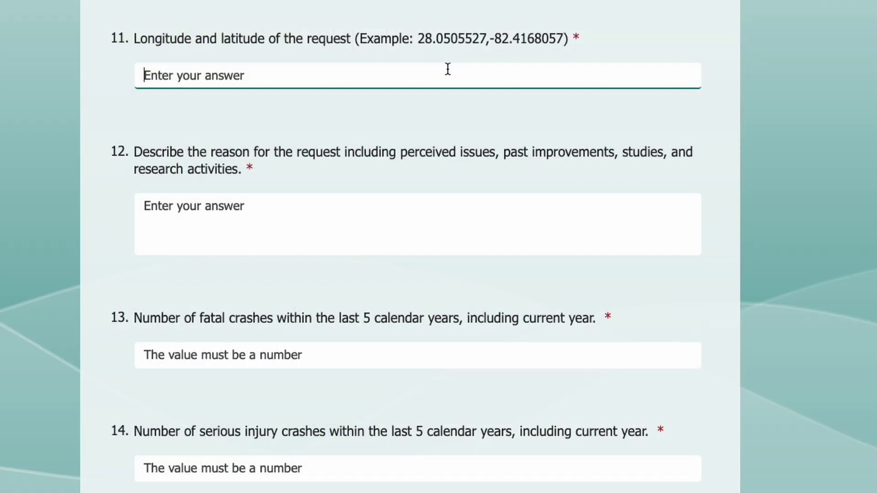
right_click(446, 70)
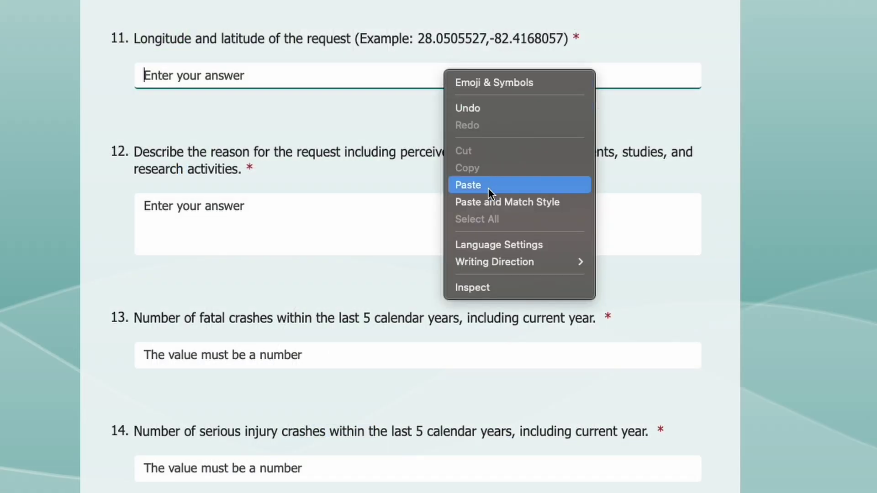
Paste the coordinates into question 11; answer question 12 'Perceived issues, past improvements, studies, and research activities'
click(488, 187)
key(Tab)
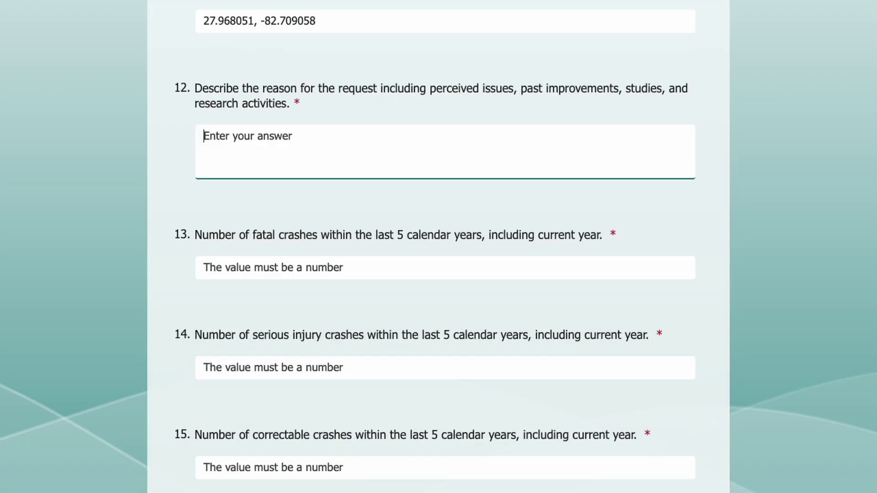
text(Perceived issues, past imr)
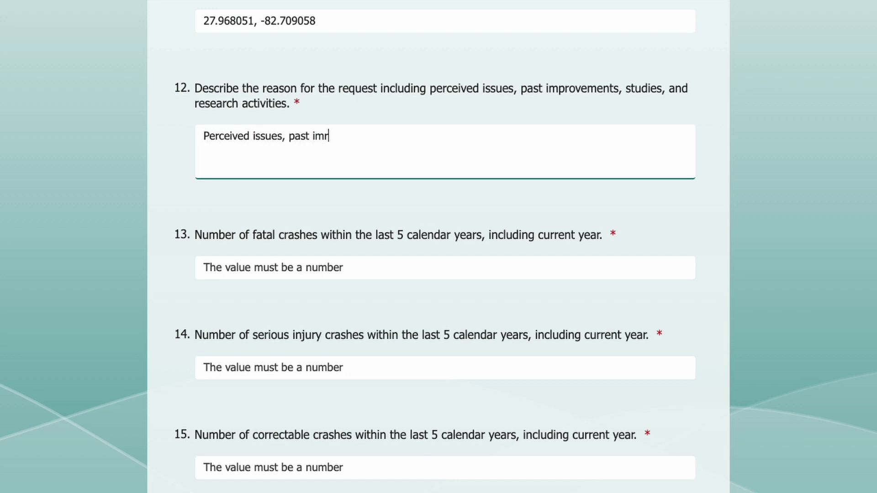
key(BackSpace)
text(provements, studies, and research activities)
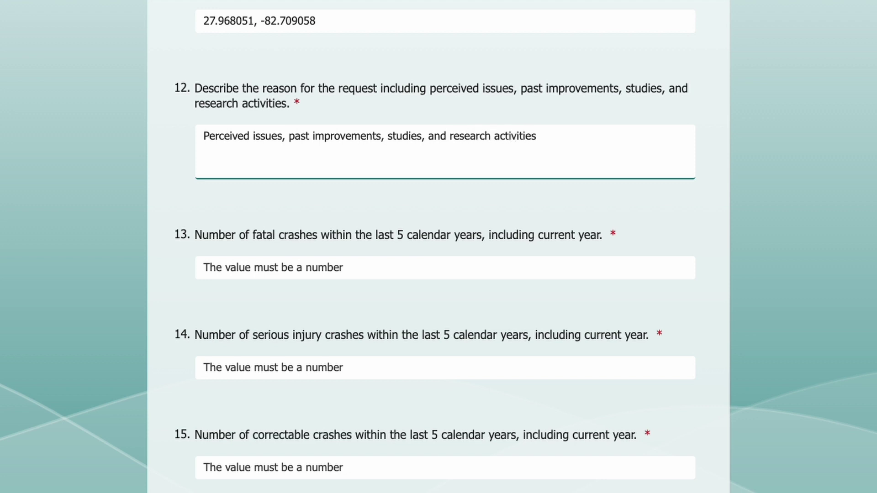
click(821, 134)
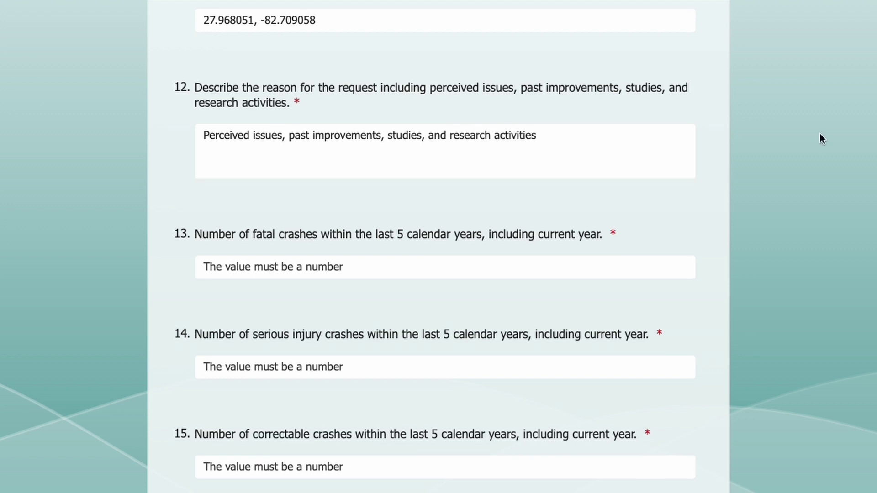
scroll(820, 133, down, 4)
Enter 0 fatal, 2 serious-injury and 5 correctable crashes
click(553, 88)
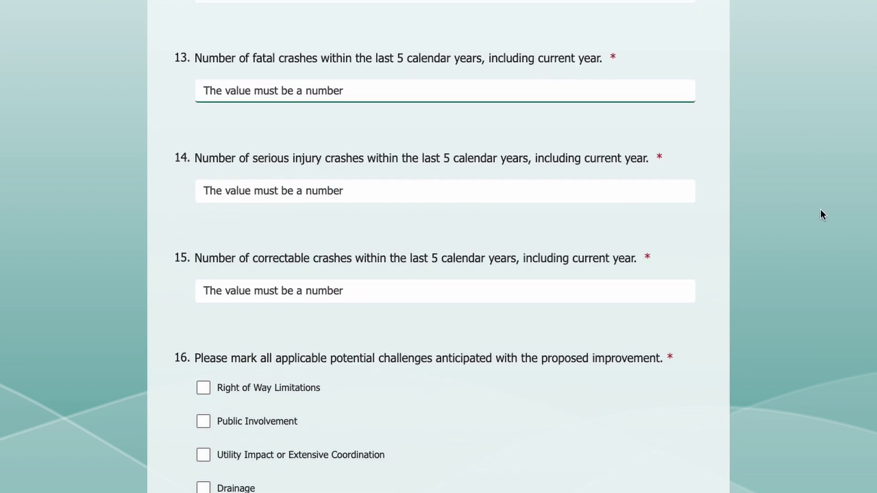
text(0)
click(595, 192)
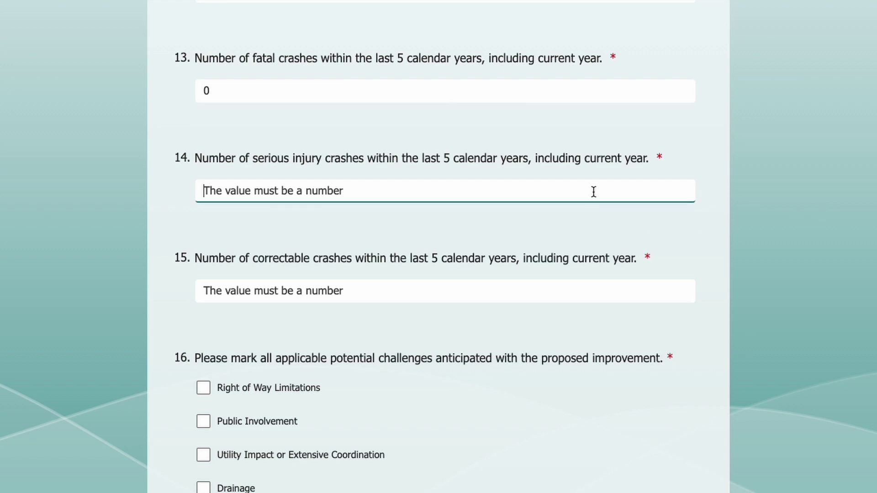
text(2)
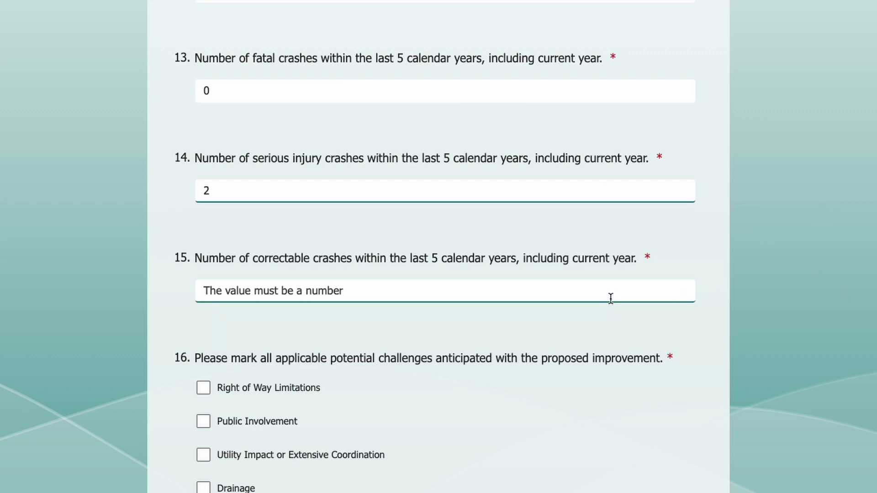
click(611, 298)
text(5)
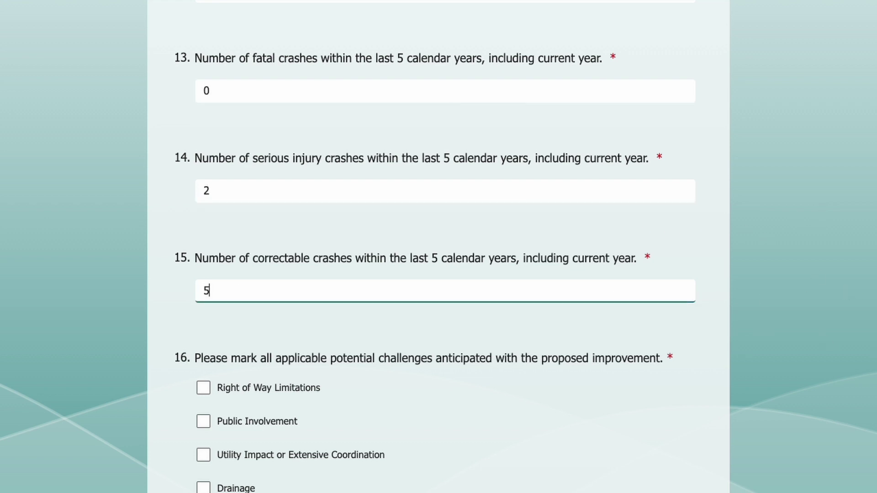
scroll(439, 246, down, 7)
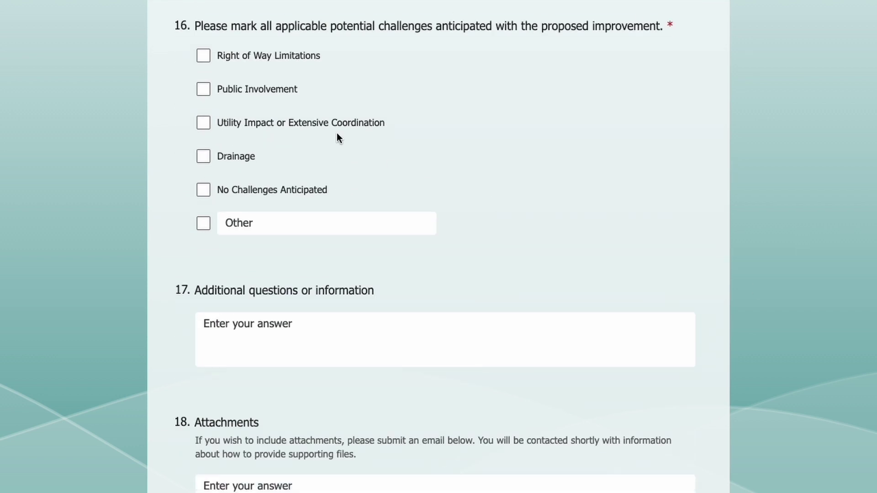
Check Right of Way Limitations, Public Involvement, and Other as 'Other Potential Challenges'
click(204, 57)
click(206, 91)
click(205, 224)
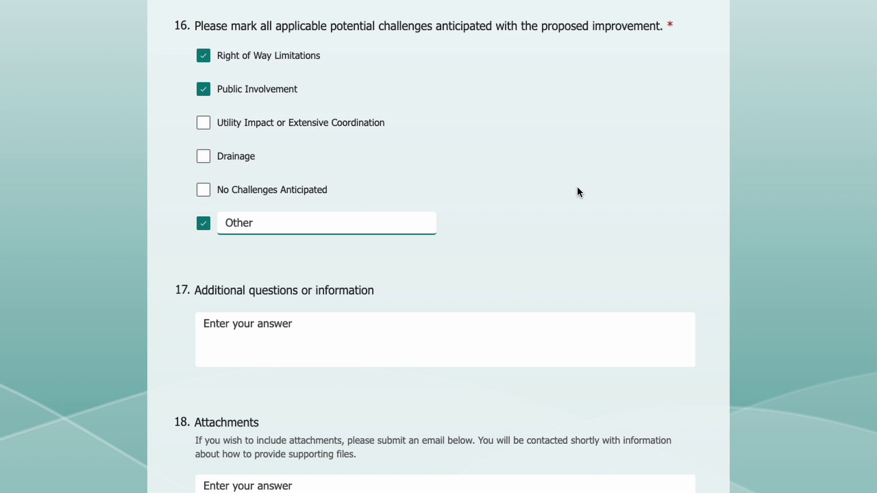
text(Other Potential Challenges)
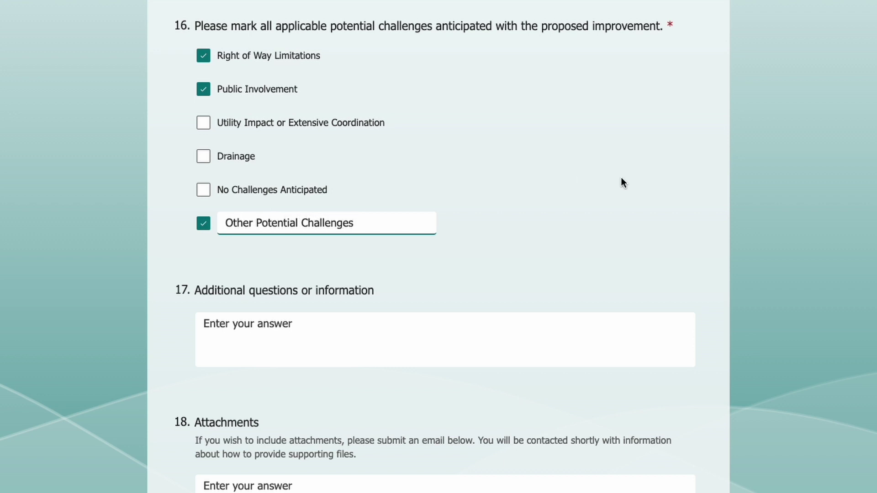
click(806, 217)
scroll(805, 216, down, 2)
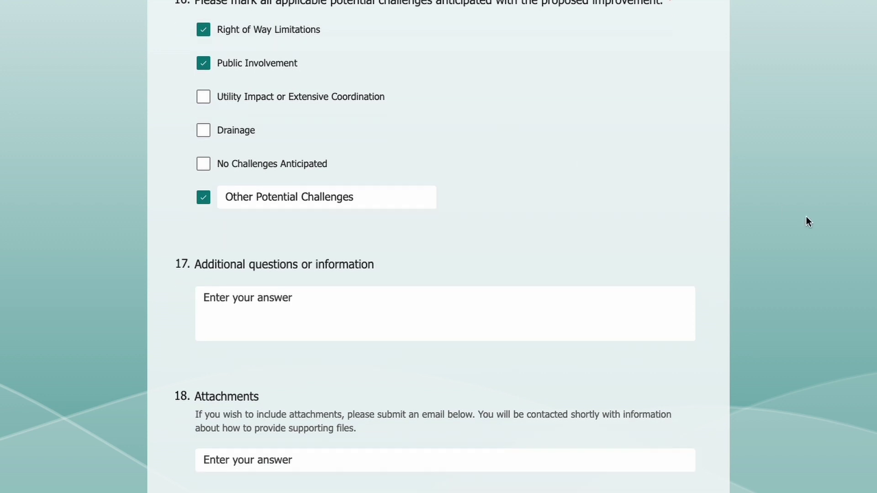
Note in question 17 that the area gets heavy North–South traffic and incidents
key(Tab)
text(This area is primarily trafficked from North to South and recie)
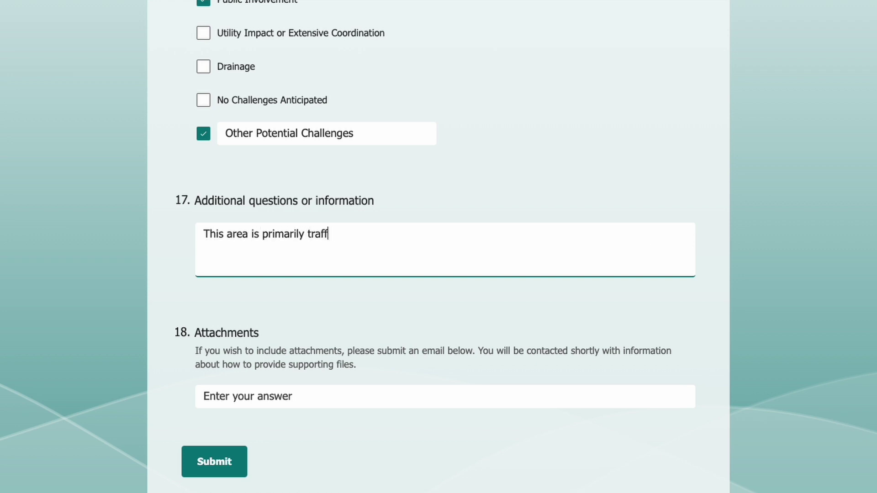
key(BackSpace)
key(BackSpace)
text(eives heavy traffic and incidents from the North and South.)
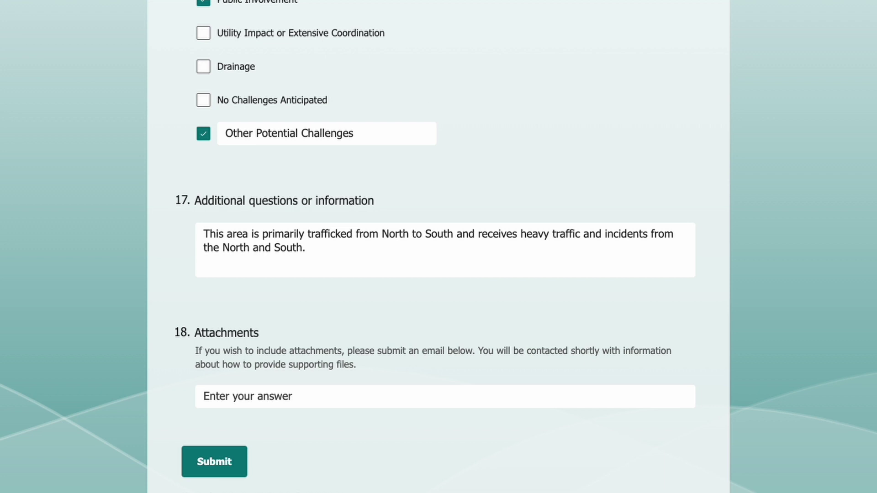
Enter the contact e-mail for attachments in question 18 and submit the request
click(639, 396)
text(JohnDoe@LocalAgenc)
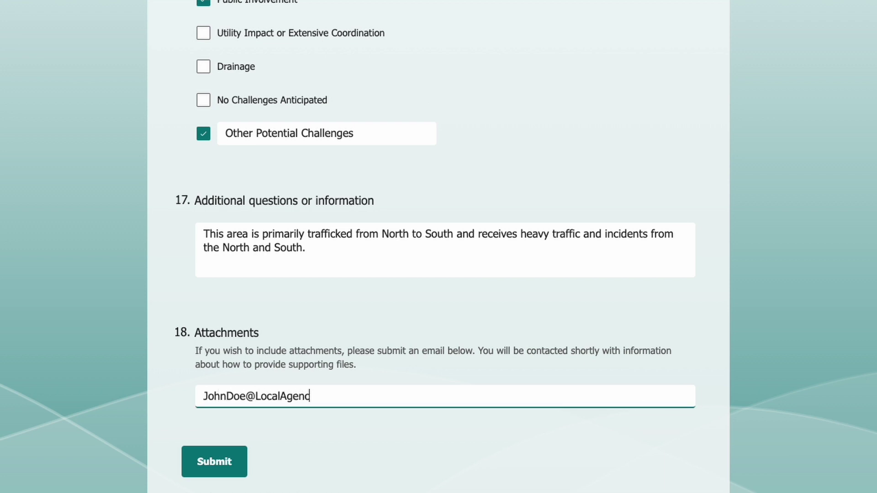
text(y.com)
click(868, 384)
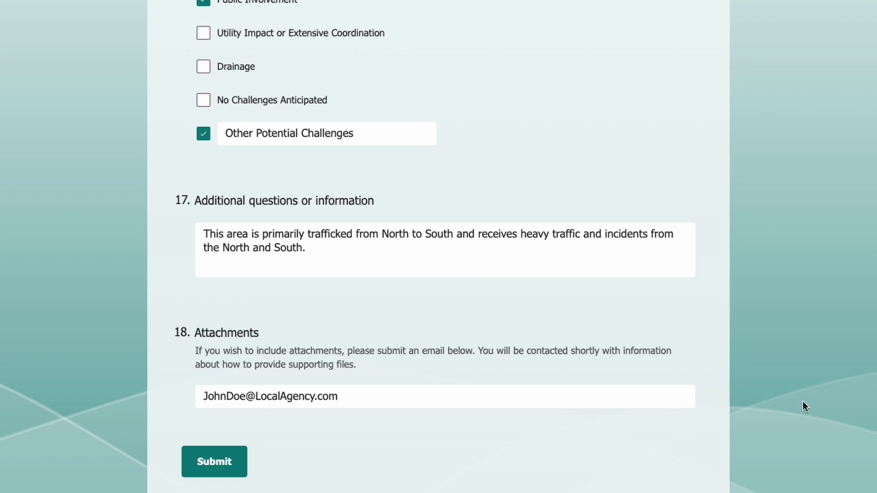
click(221, 468)
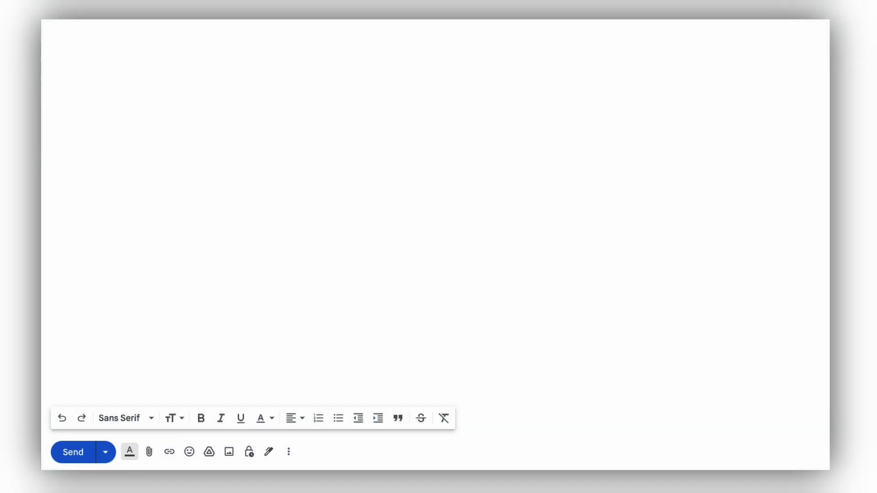
Attach Project Photo Document.docx and Project Photo Document.pdf to the Gmail draft
click(149, 452)
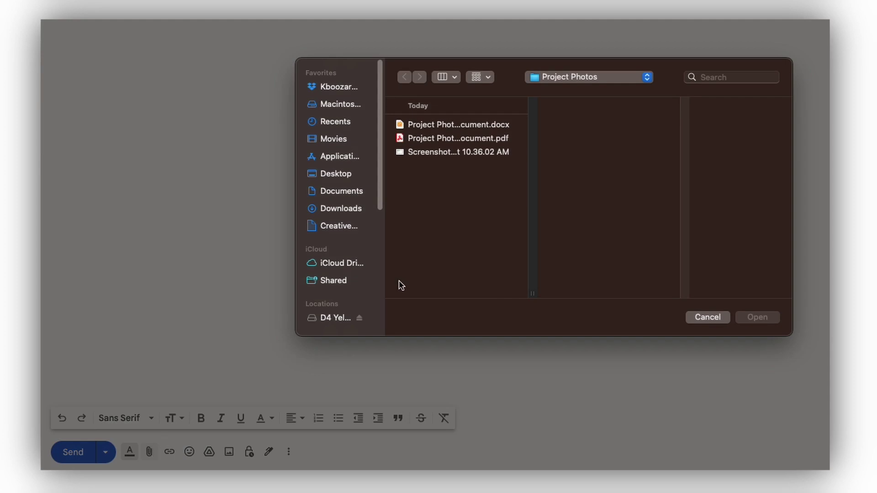
double_click(497, 127)
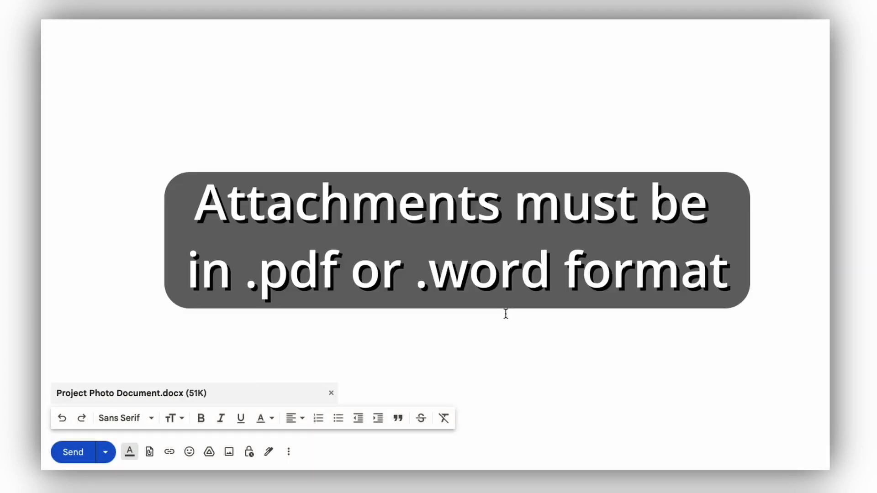
click(149, 452)
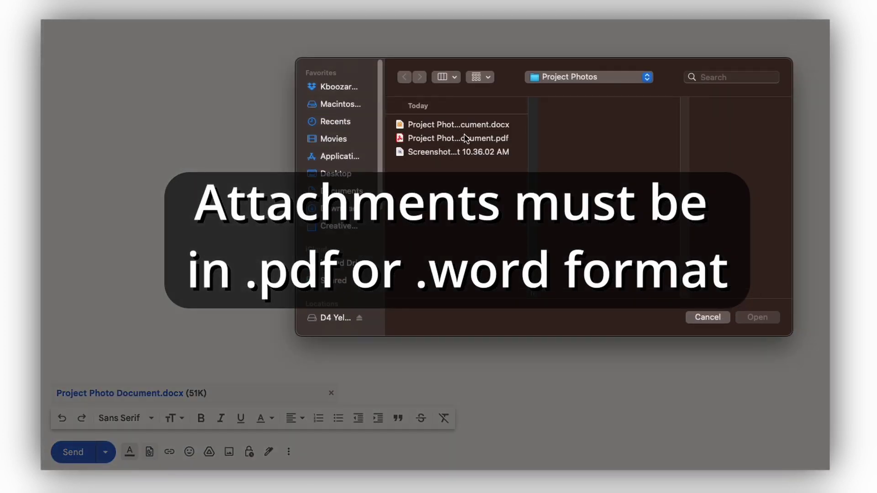
double_click(464, 135)
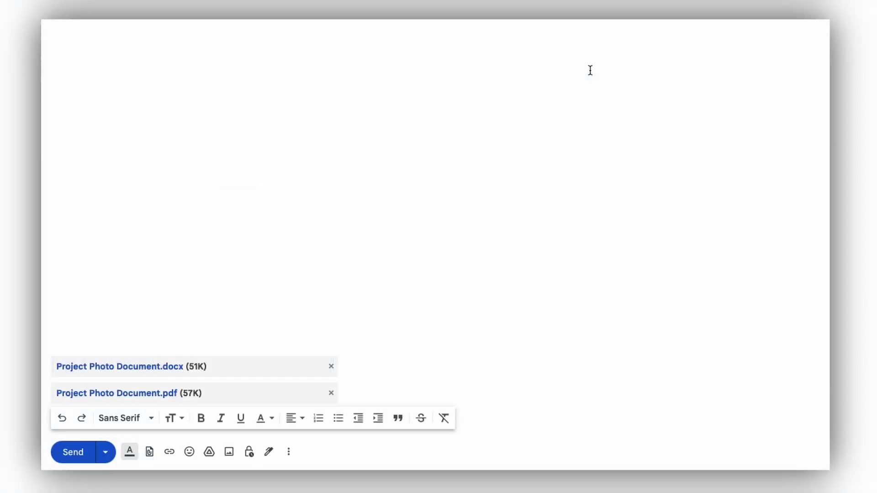
Write the email body saying the project has heavy North–South traffic and incidents
key(ctrl+v)
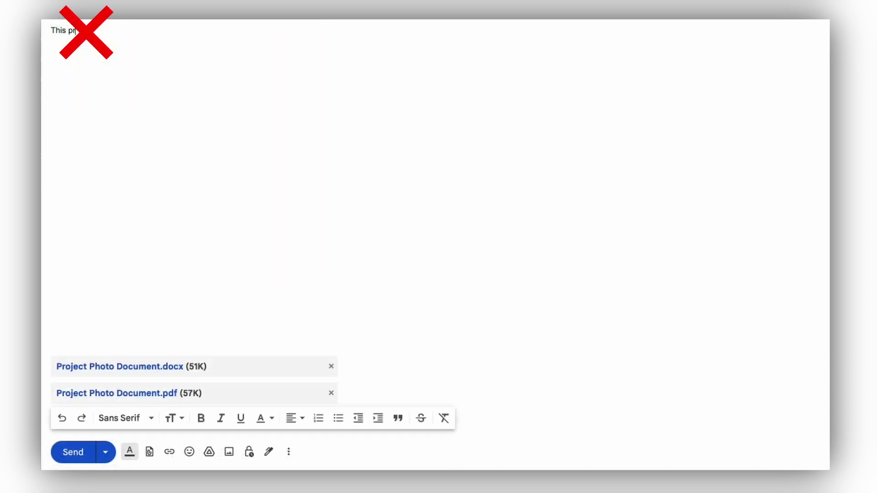
text(oject has heavy traffic North and South, and all major incidents have been from Northboun)
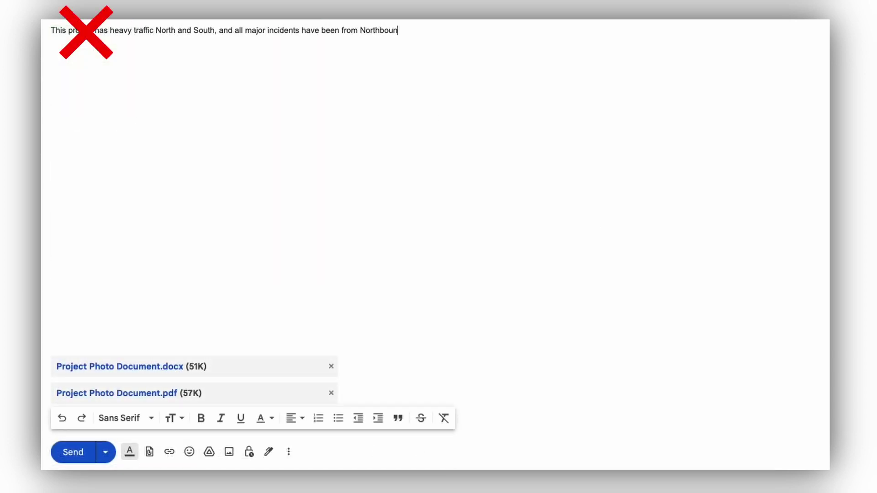
text(d and Southbound traffic.)
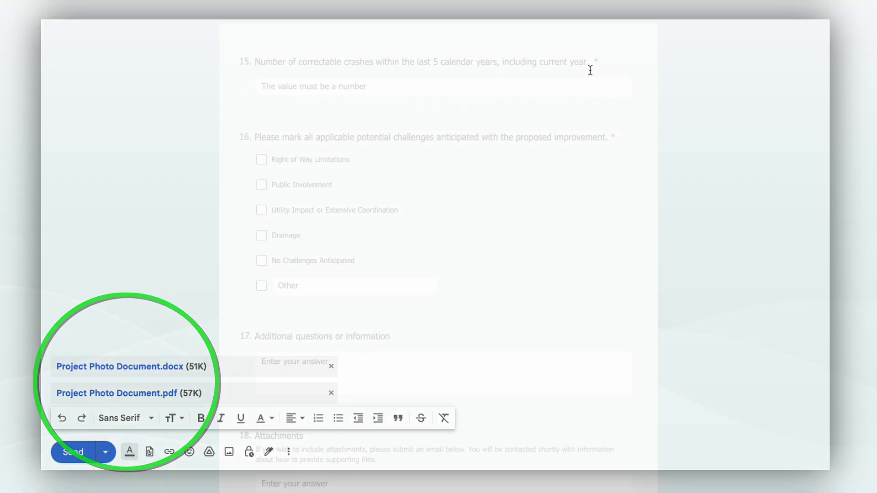
scroll(438, 246, up, 12)
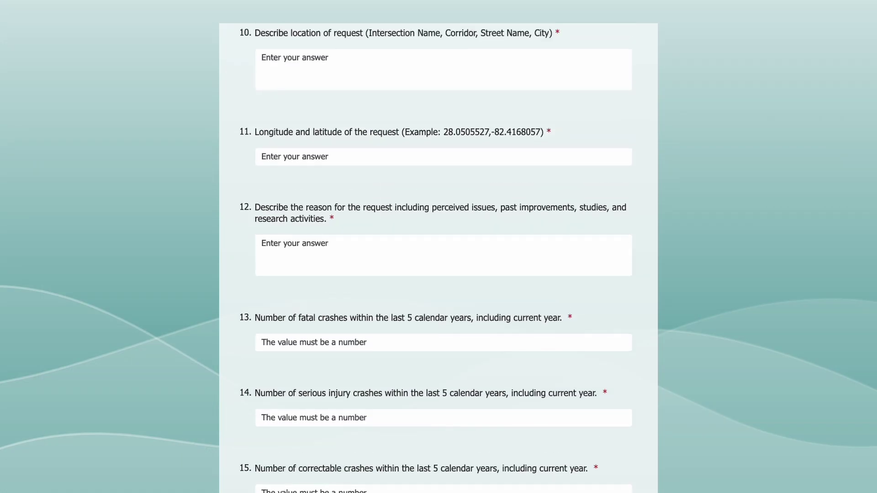
scroll(438, 247, up, 15)
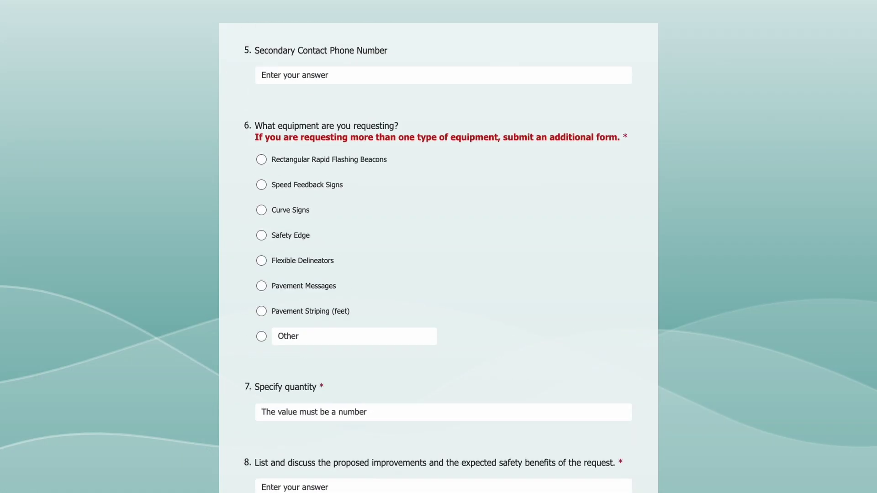
scroll(439, 247, up, 5)
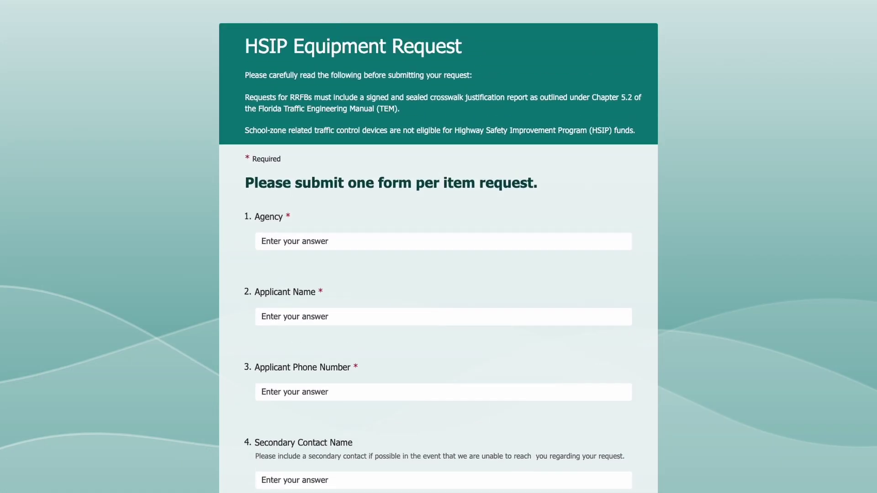